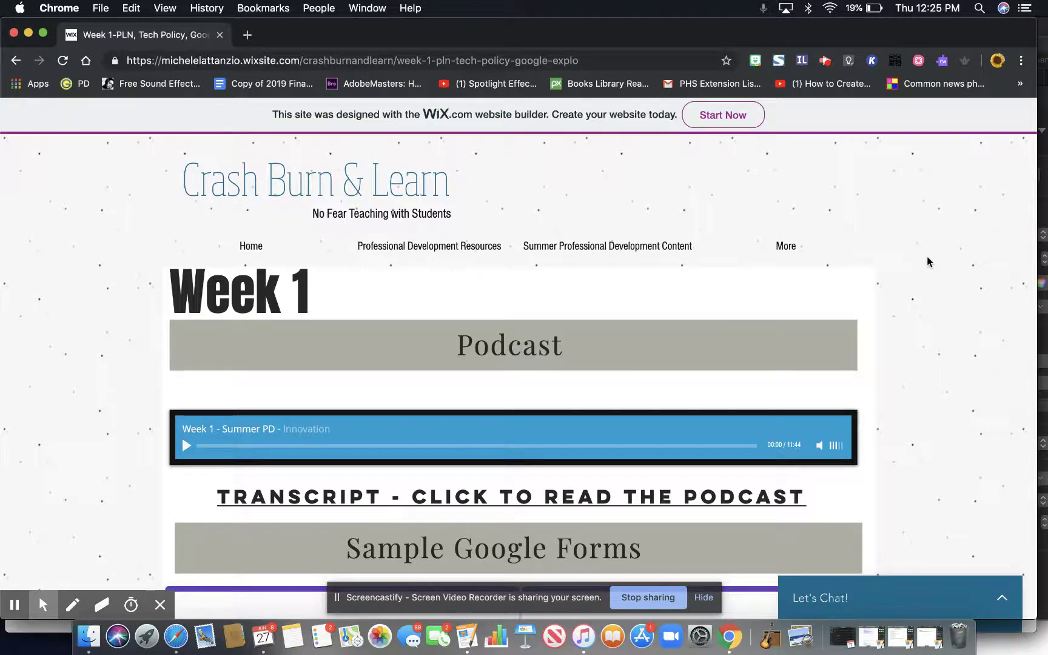
- Play the Week 1 podcast briefly, pause it, and open its transcript
{"action": "scroll", "coordinate": [904, 250], "scroll_direction": "down", "scroll_amount": 3}
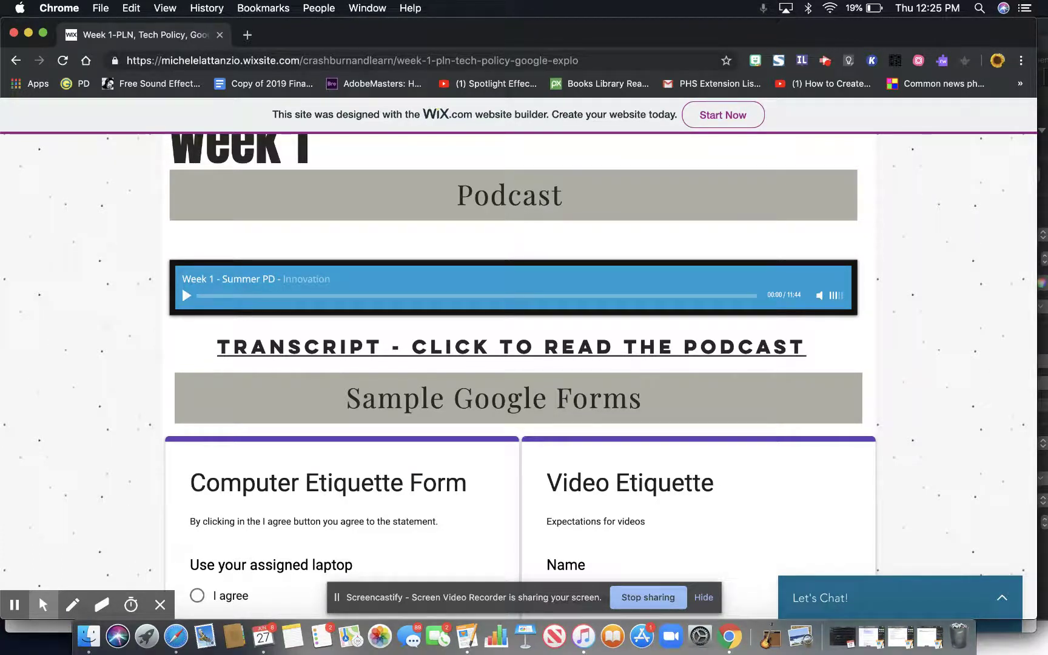
{"action": "left_click", "coordinate": [187, 295]}
{"action": "left_click", "coordinate": [187, 296]}
{"action": "left_click", "coordinate": [461, 348]}
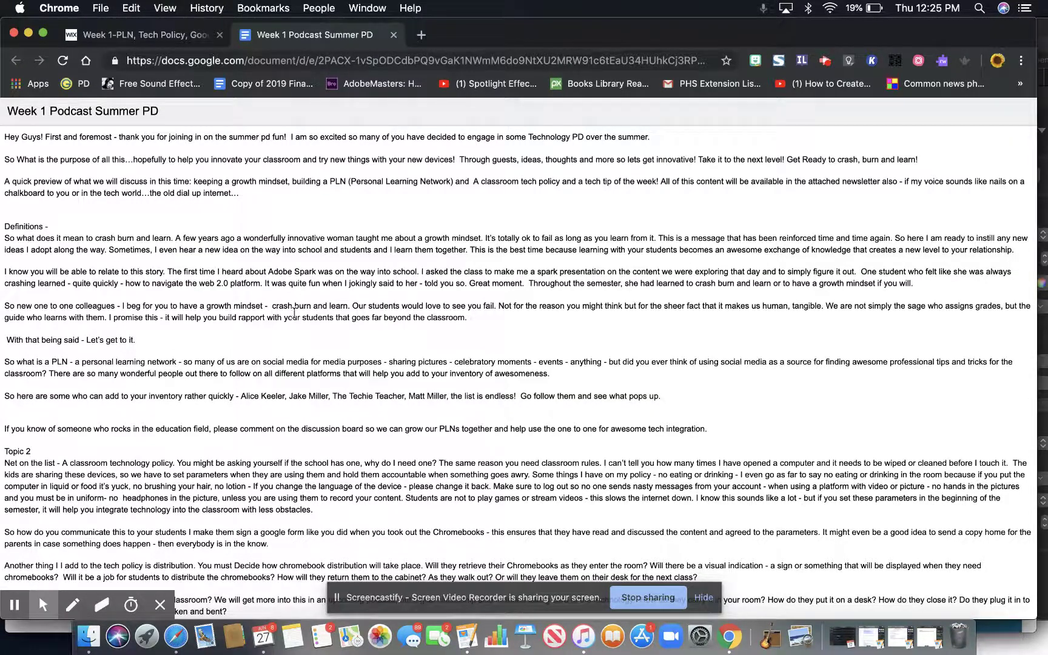
- Return to the Week 1 page and examine the sample Computer Etiquette and Video Etiquette forms
{"action": "left_click", "coordinate": [139, 39]}
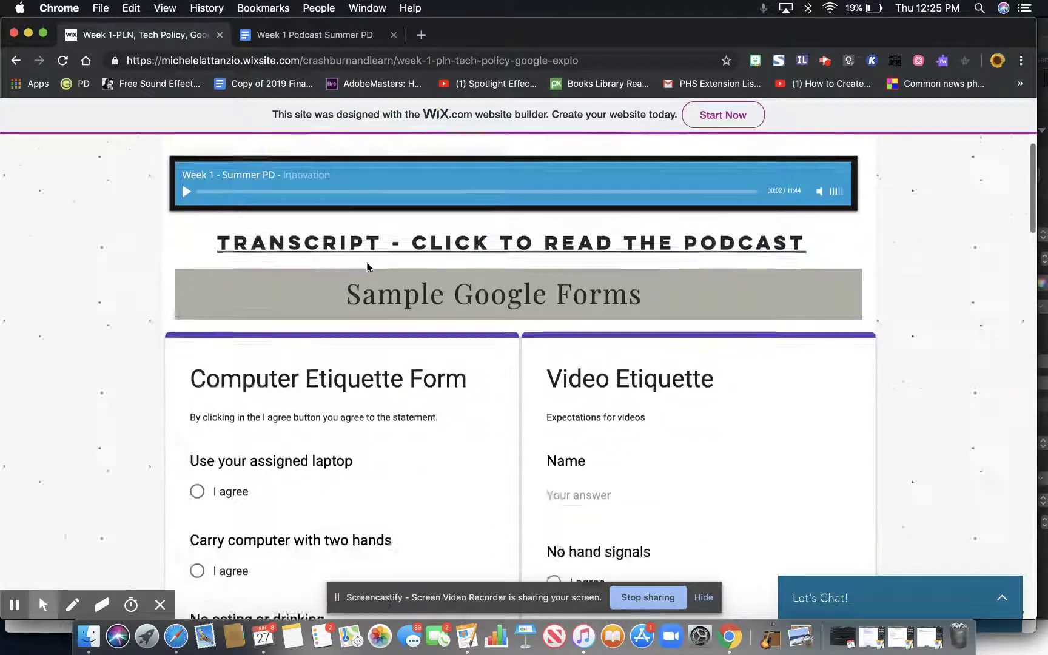
{"action": "scroll", "coordinate": [367, 267], "scroll_direction": "down", "scroll_amount": 2}
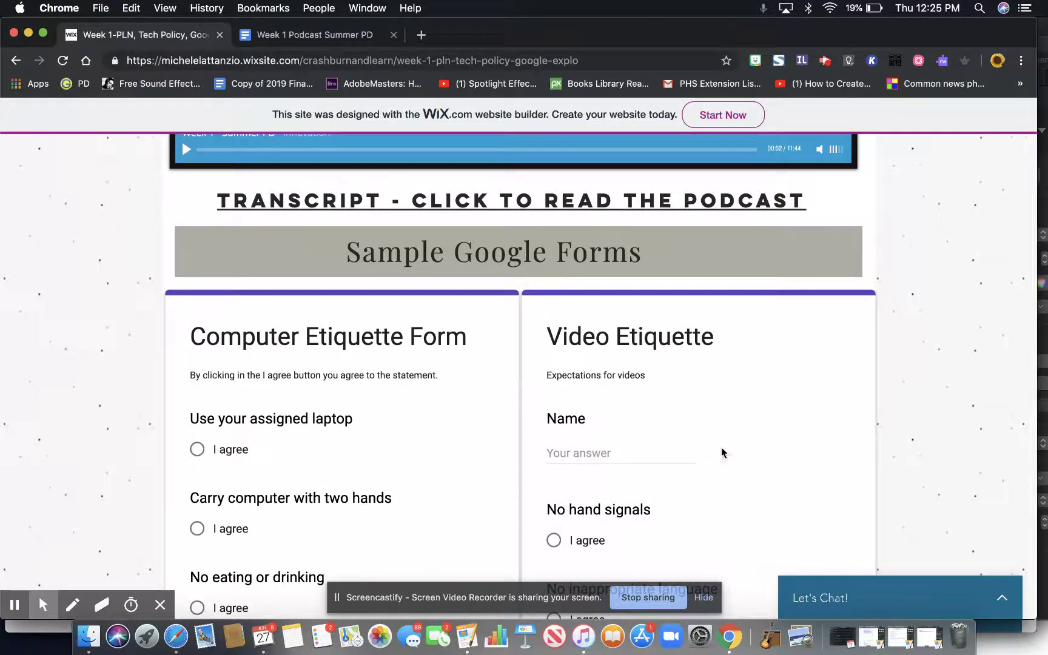
{"action": "scroll", "coordinate": [896, 334], "scroll_direction": "down", "scroll_amount": 3}
{"action": "scroll", "coordinate": [895, 334], "scroll_direction": "up", "scroll_amount": 2}
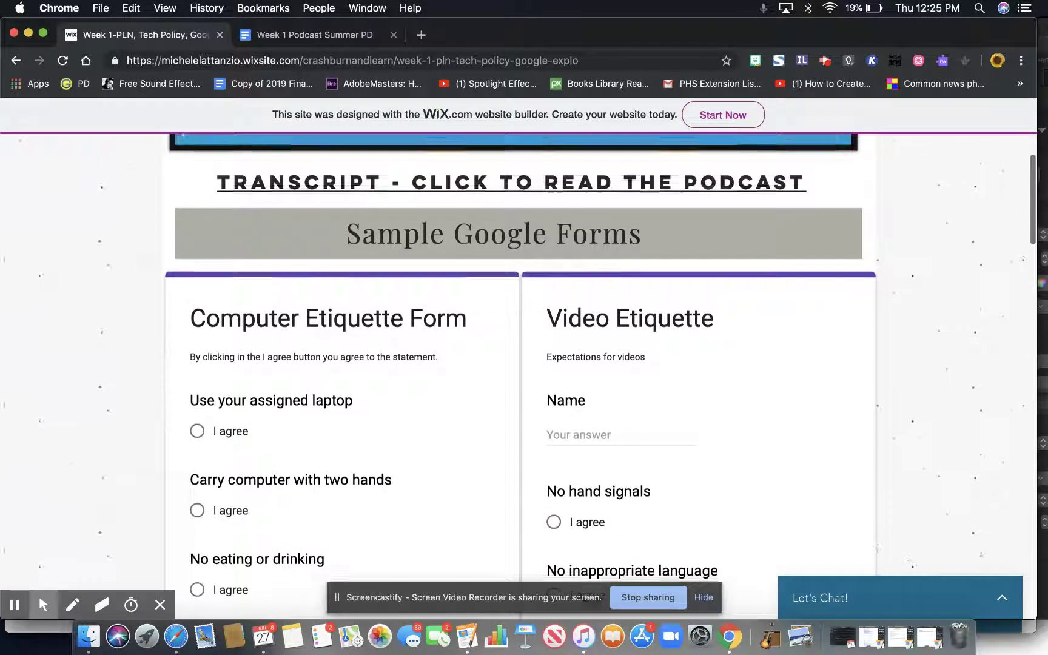
{"action": "scroll", "coordinate": [674, 236], "scroll_direction": "up", "scroll_amount": 3}
- Open Article 1 from the Google Explore Tool Tutorials section, then switch between its copy page and the Week 1 page
{"action": "scroll", "coordinate": [863, 308], "scroll_direction": "down", "scroll_amount": 8}
{"action": "scroll", "coordinate": [863, 308], "scroll_direction": "down", "scroll_amount": 10}
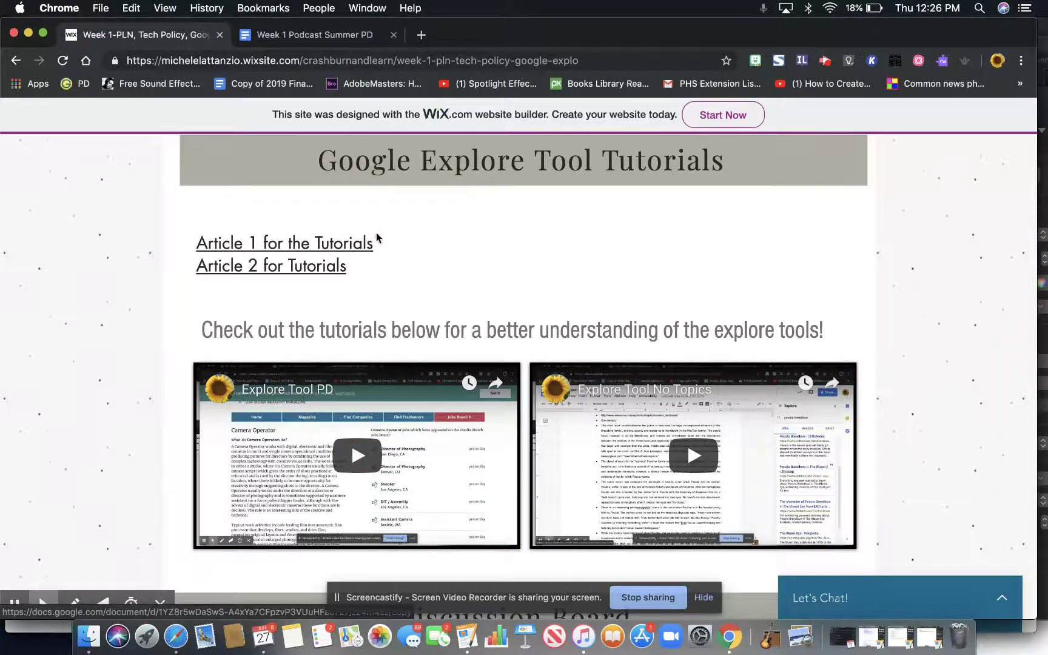
{"action": "left_click", "coordinate": [358, 242]}
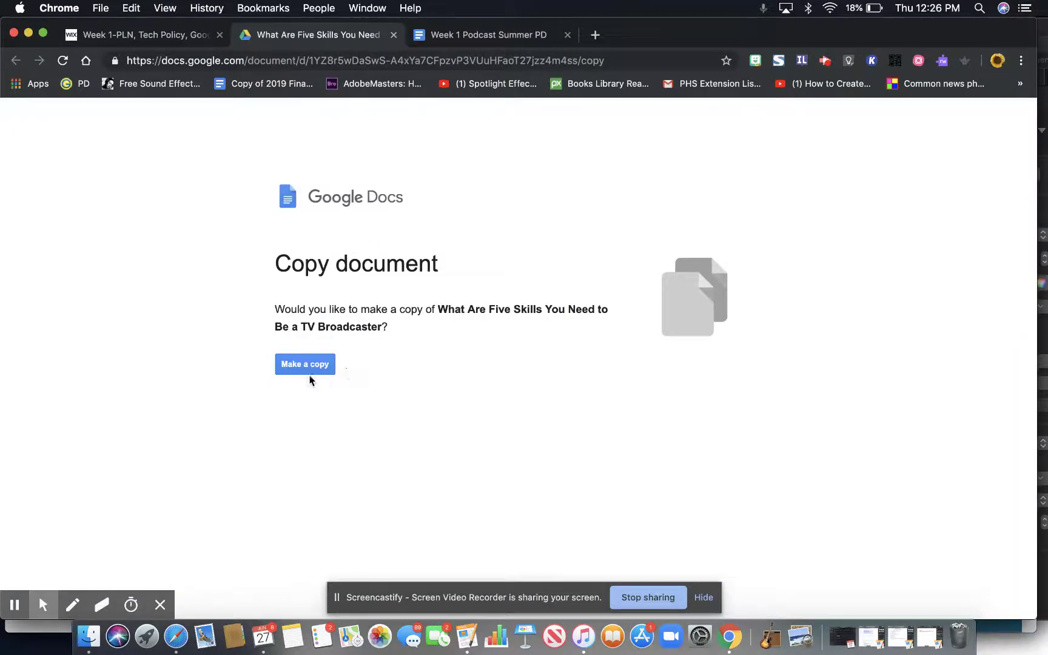
{"action": "left_click", "coordinate": [136, 35]}
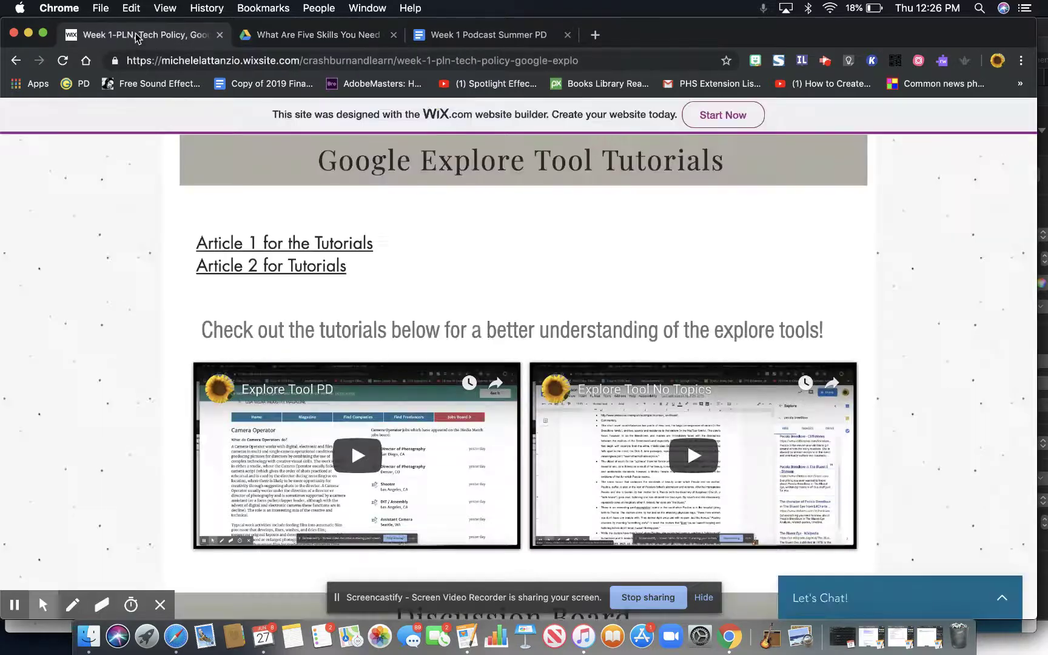
{"action": "left_click", "coordinate": [327, 35]}
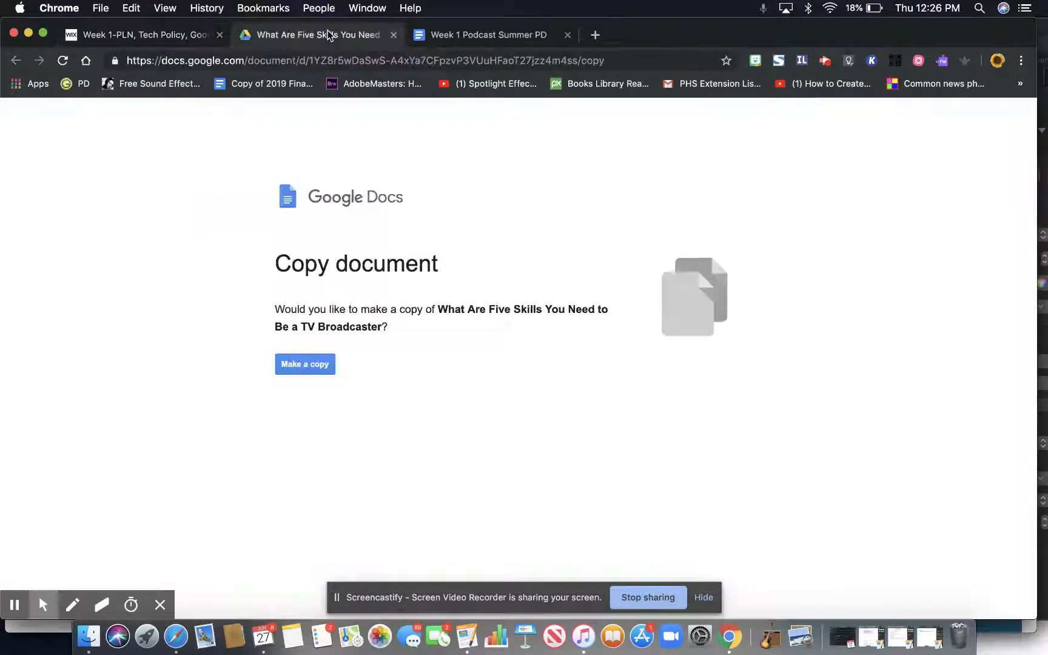
{"action": "left_click", "coordinate": [145, 37]}
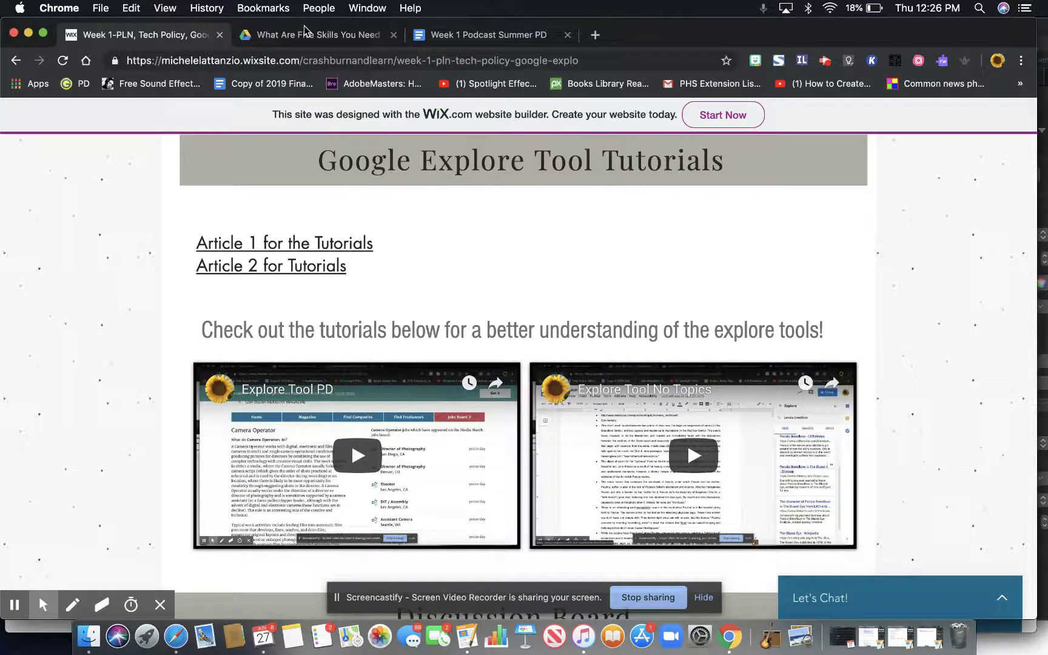
- Detach the article's copy page into its own browser window and bring it up in front of the Week 1 window
{"action": "left_click_drag", "start_coordinate": [306, 32], "coordinate": [328, 139]}
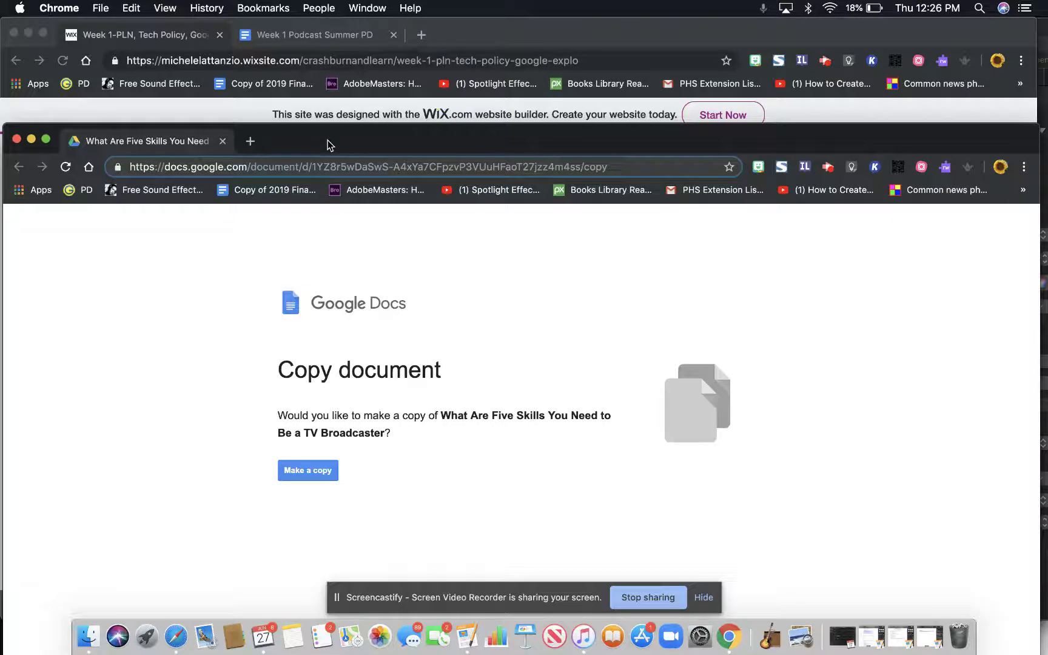
{"action": "left_click", "coordinate": [157, 33]}
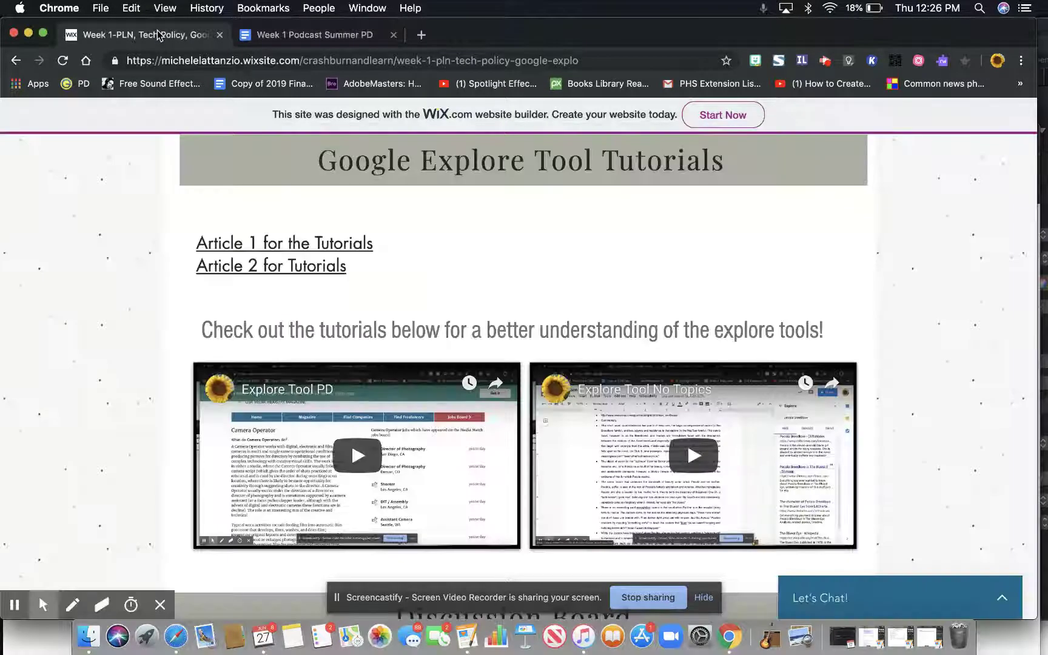
{"action": "left_click_drag", "start_coordinate": [475, 38], "coordinate": [430, 221]}
{"action": "left_click", "coordinate": [606, 147]}
{"action": "left_click_drag", "start_coordinate": [501, 138], "coordinate": [511, 38]}
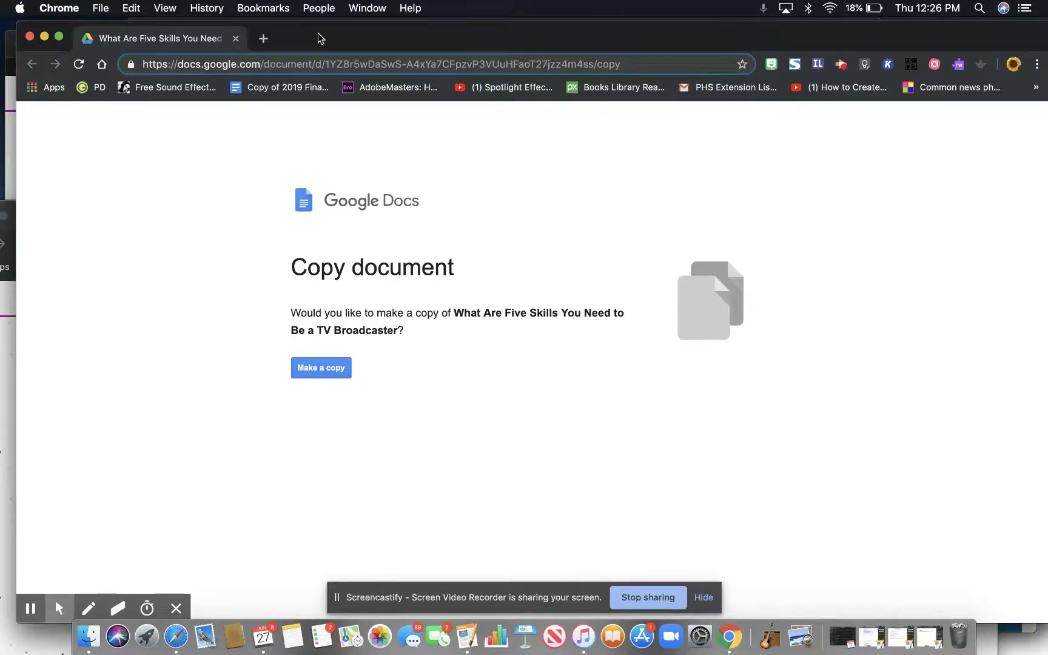
- Arrange the Week 1 page window and the article copy window side by side
{"action": "left_click_drag", "start_coordinate": [333, 34], "coordinate": [651, 29]}
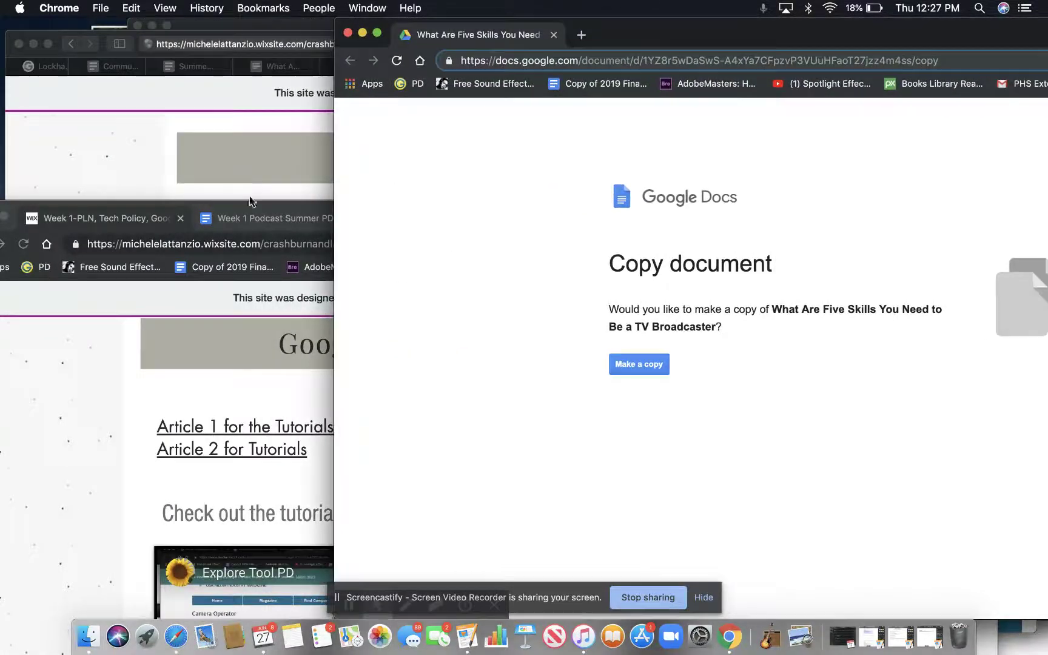
{"action": "left_click_drag", "start_coordinate": [159, 209], "coordinate": [2, 11]}
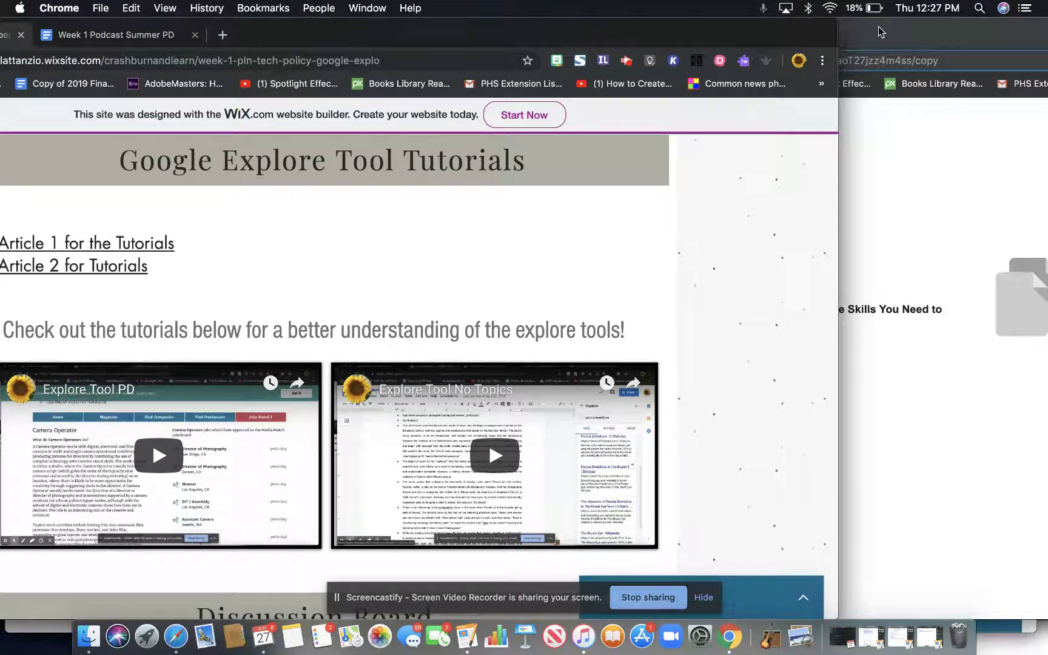
{"action": "left_click_drag", "start_coordinate": [879, 27], "coordinate": [1043, 27]}
{"action": "left_click_drag", "start_coordinate": [452, 25], "coordinate": [136, 24]}
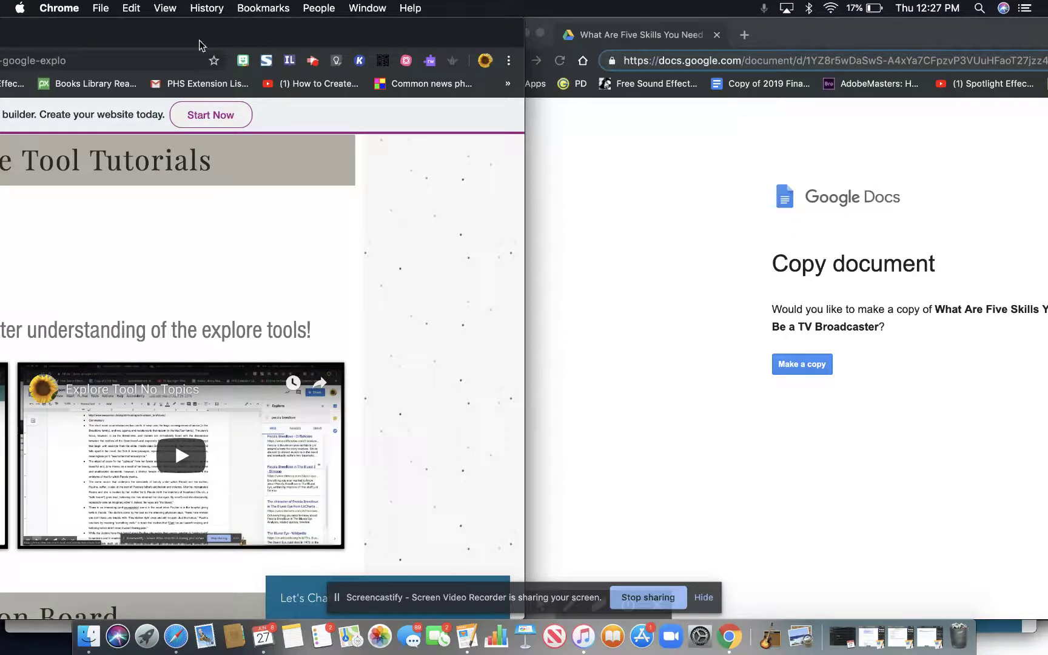
{"action": "left_click", "coordinate": [848, 37]}
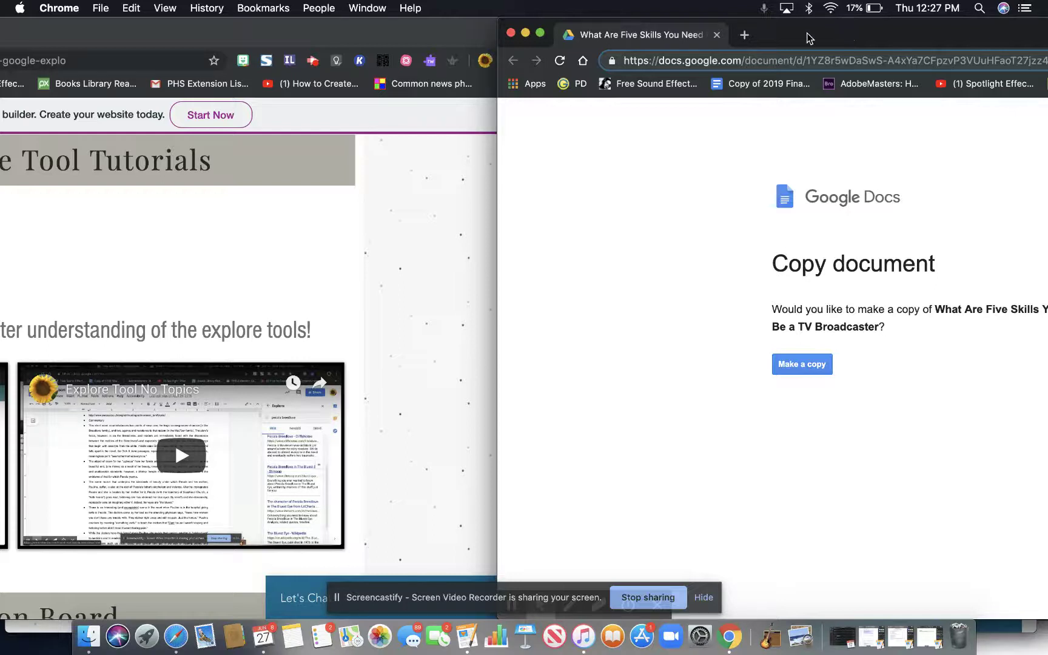
- Bring the Week 1 window back into full view and look at the two Explore tool tutorial videos
{"action": "left_click", "coordinate": [423, 175]}
{"action": "double_click", "coordinate": [370, 31]}
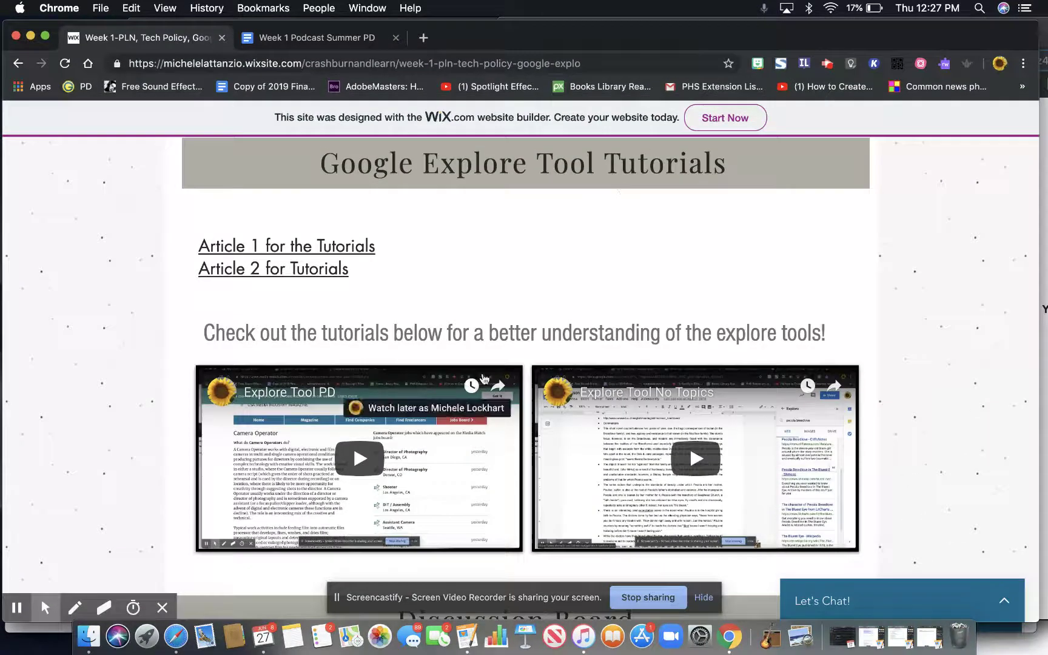
{"action": "scroll", "coordinate": [730, 291], "scroll_direction": "down", "scroll_amount": 5}
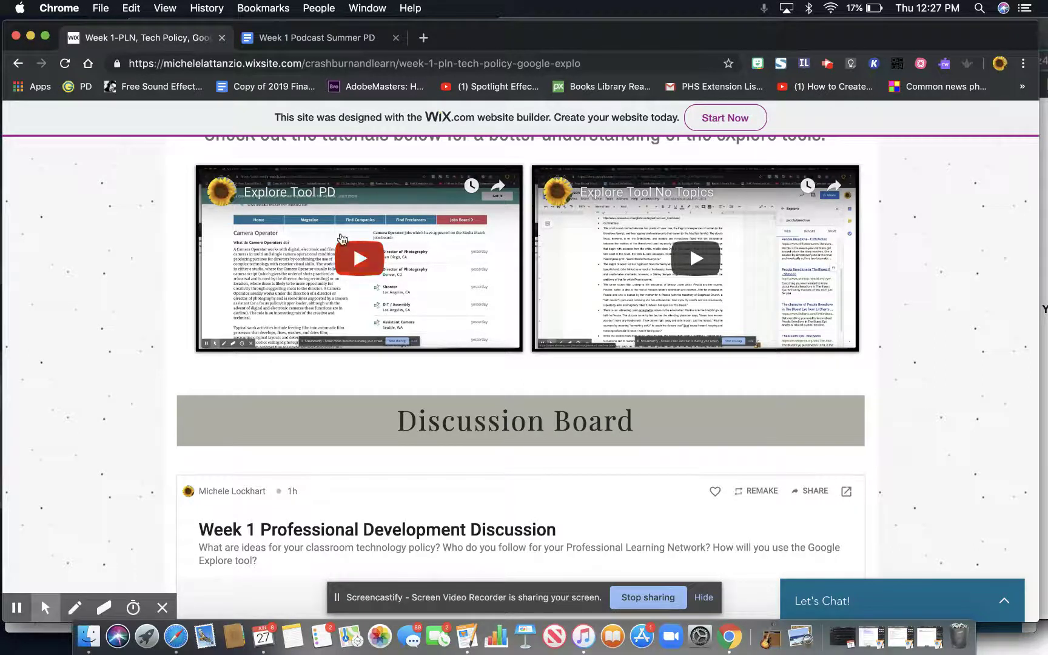
- Examine the Week 1 Professional Development Discussion board and its prompt questions
{"action": "scroll", "coordinate": [371, 303], "scroll_direction": "down", "scroll_amount": 7}
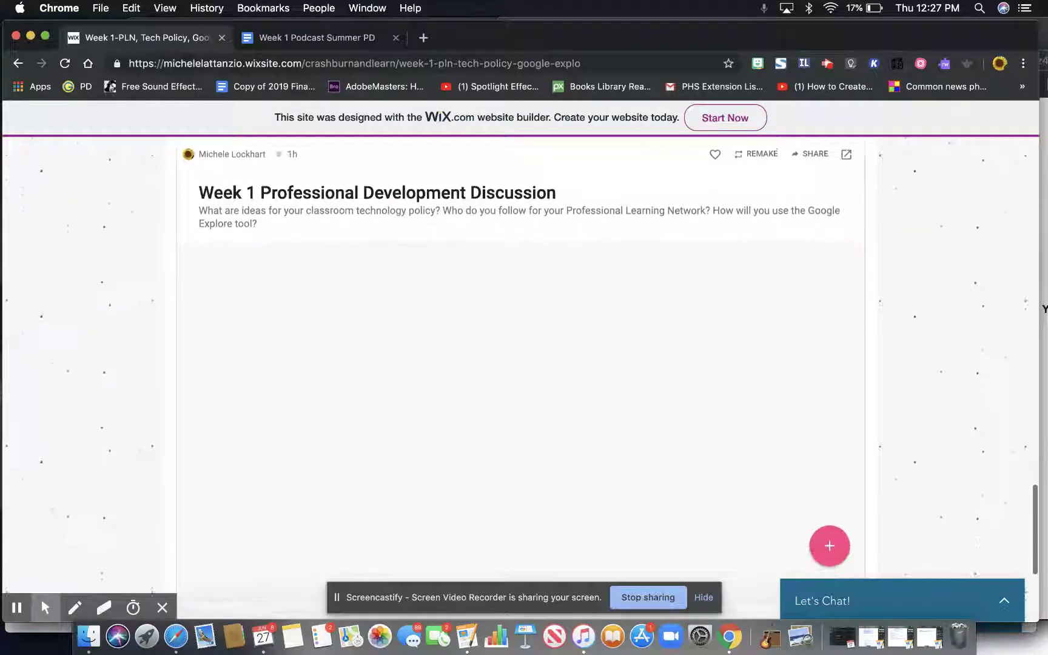
{"action": "scroll", "coordinate": [522, 352], "scroll_direction": "up", "scroll_amount": 4}
{"action": "scroll", "coordinate": [521, 364], "scroll_direction": "down", "scroll_amount": 3}
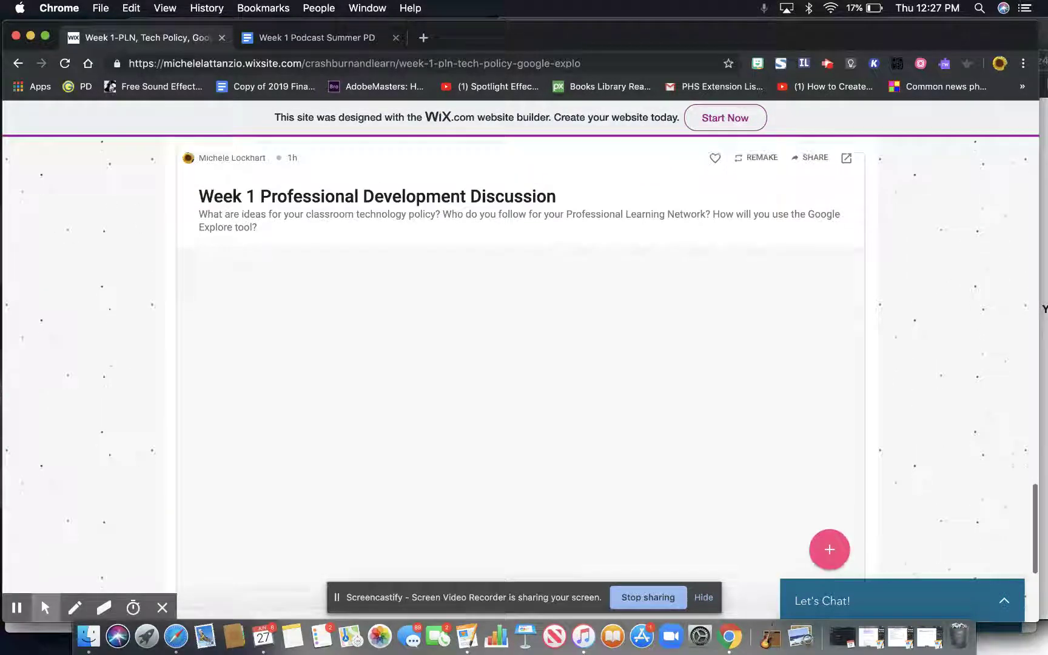
{"action": "scroll", "coordinate": [521, 364], "scroll_direction": "down", "scroll_amount": 3}
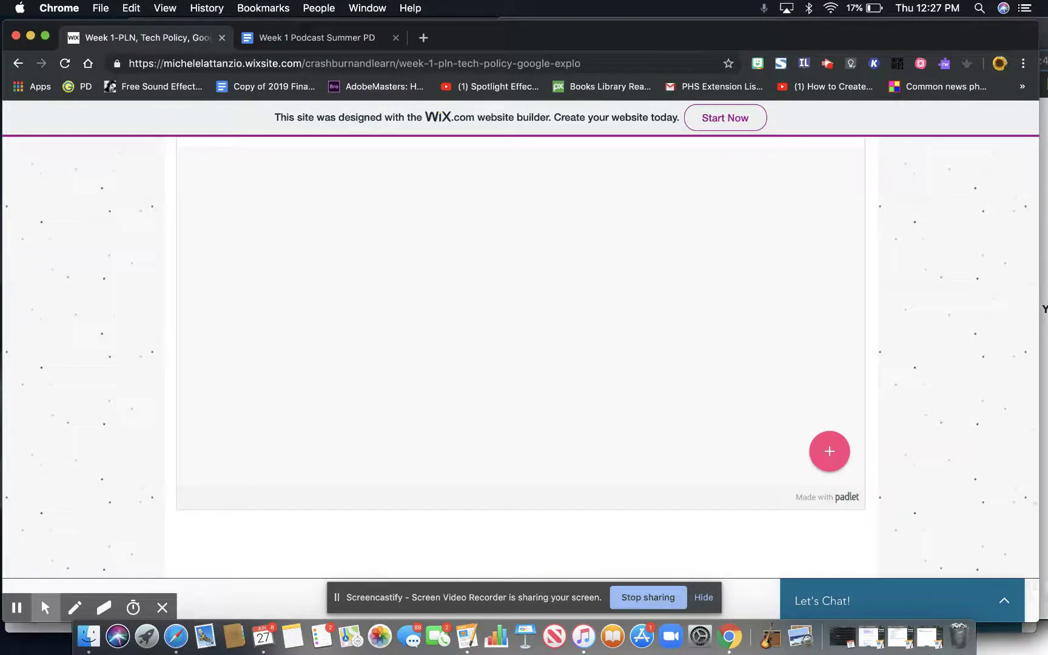
{"action": "scroll", "coordinate": [521, 364], "scroll_direction": "up", "scroll_amount": 5}
{"action": "scroll", "coordinate": [521, 364], "scroll_direction": "down", "scroll_amount": 1}
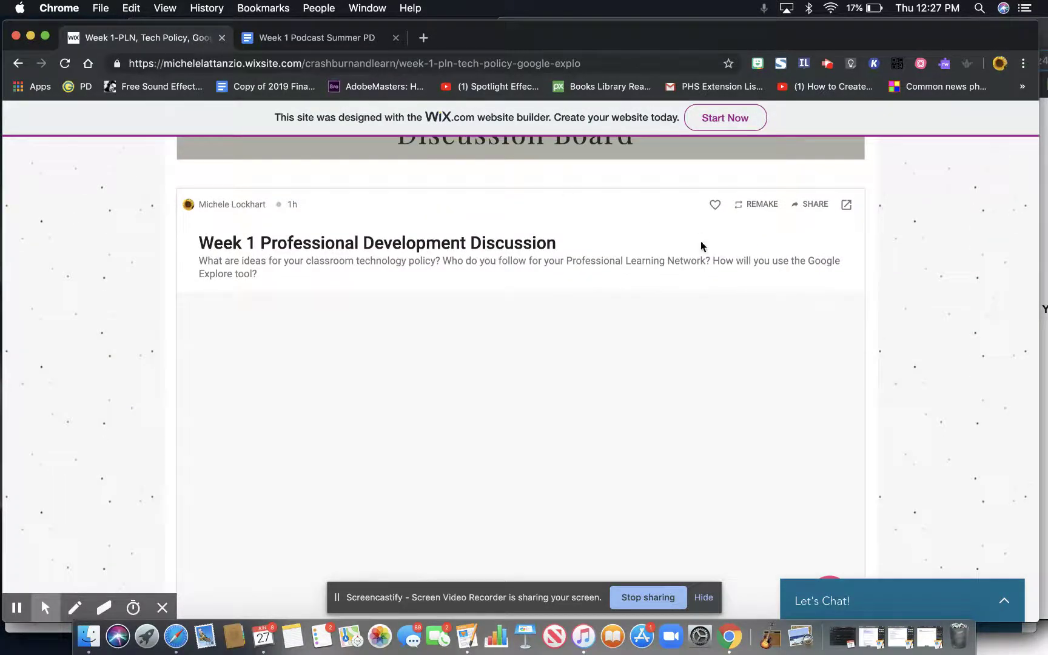
{"action": "scroll", "coordinate": [650, 267], "scroll_direction": "down", "scroll_amount": 5}
{"action": "scroll", "coordinate": [650, 267], "scroll_direction": "up", "scroll_amount": 4}
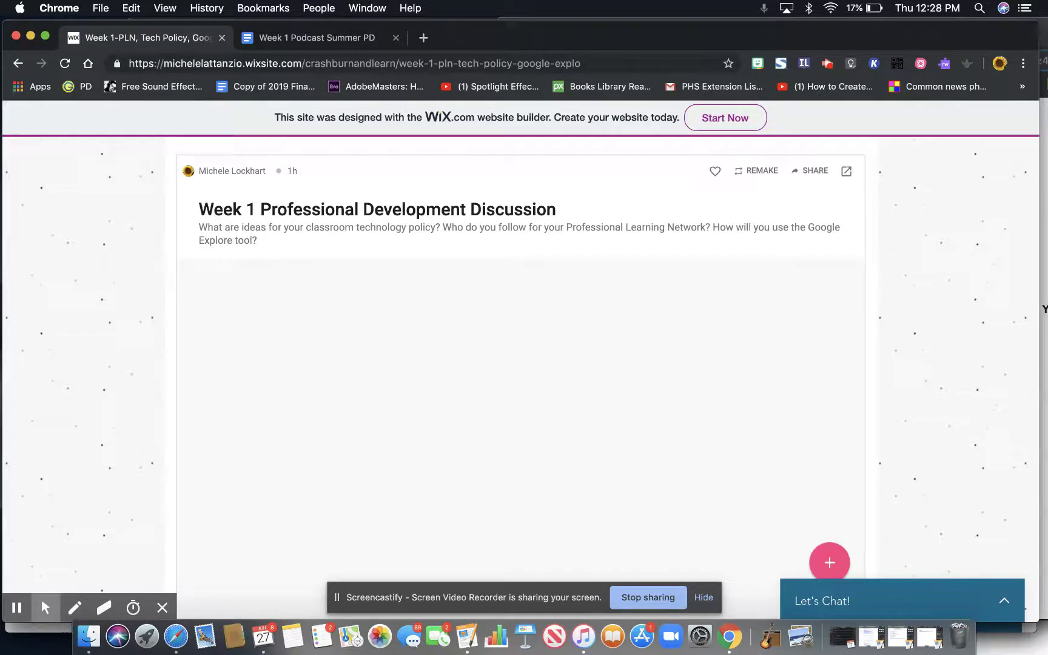
- Start a new post on the discussion board and review its full list of attachment options
{"action": "scroll", "coordinate": [700, 337], "scroll_direction": "down", "scroll_amount": 5}
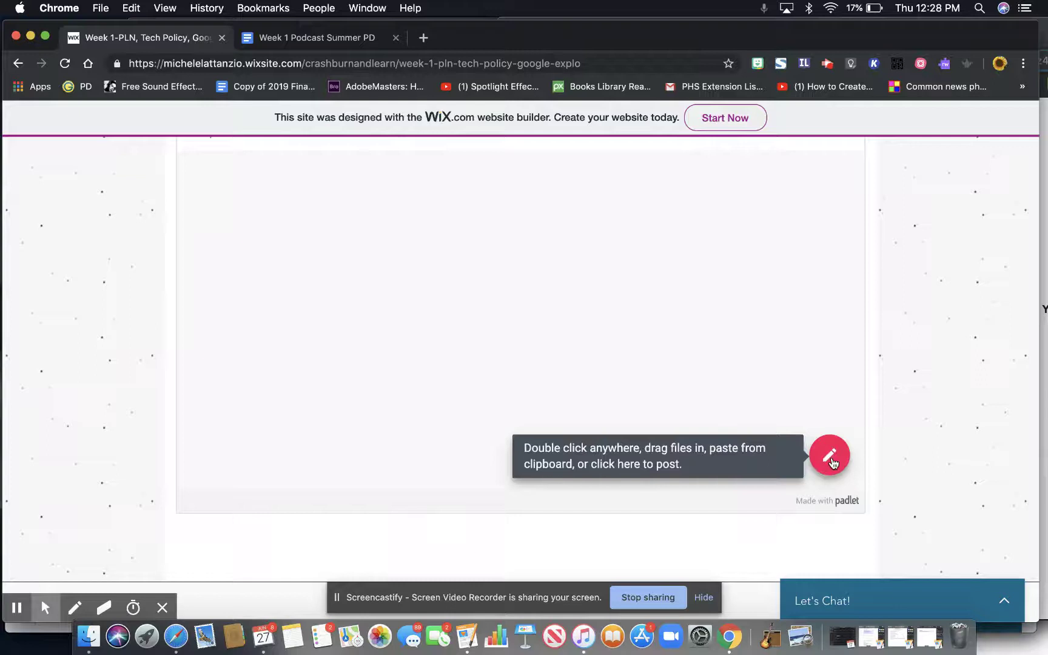
{"action": "left_click", "coordinate": [830, 456]}
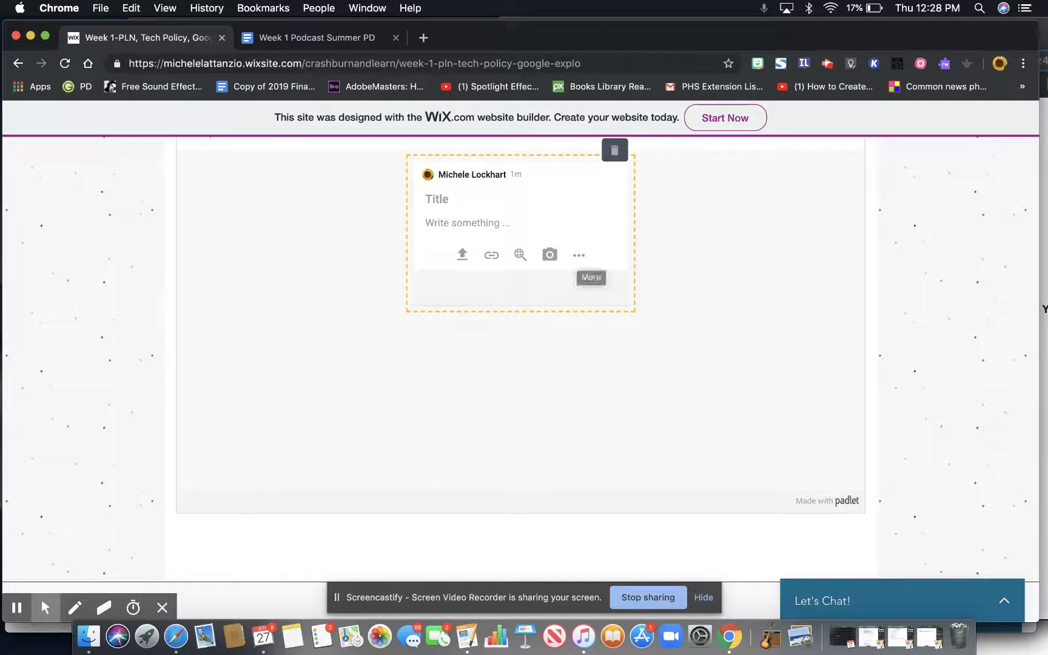
{"action": "left_click", "coordinate": [578, 255]}
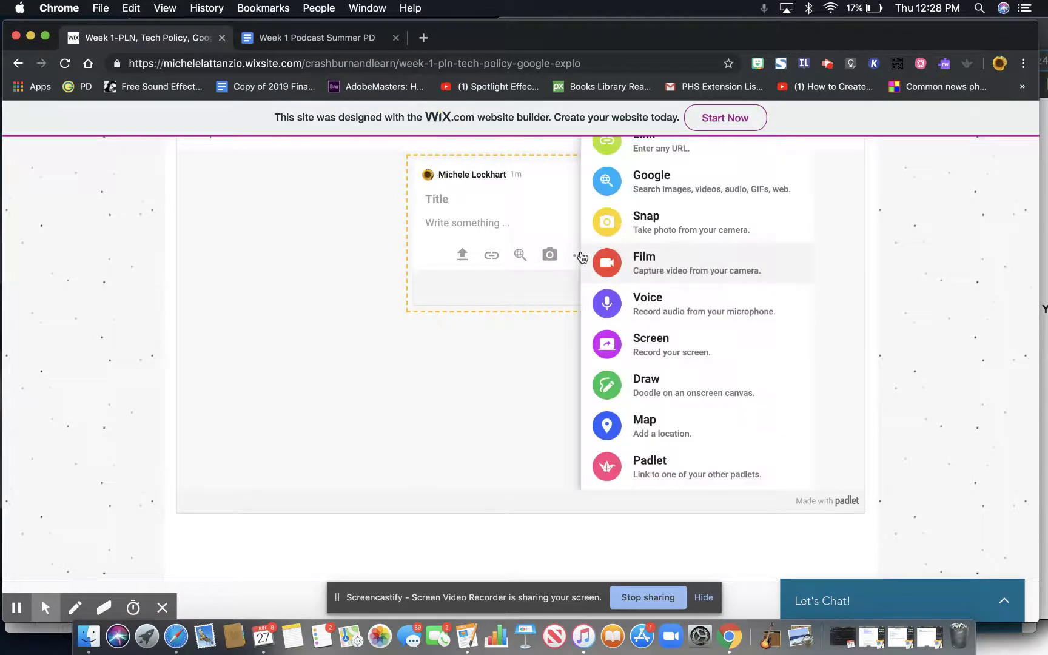
{"action": "scroll", "coordinate": [643, 242], "scroll_direction": "up", "scroll_amount": 3}
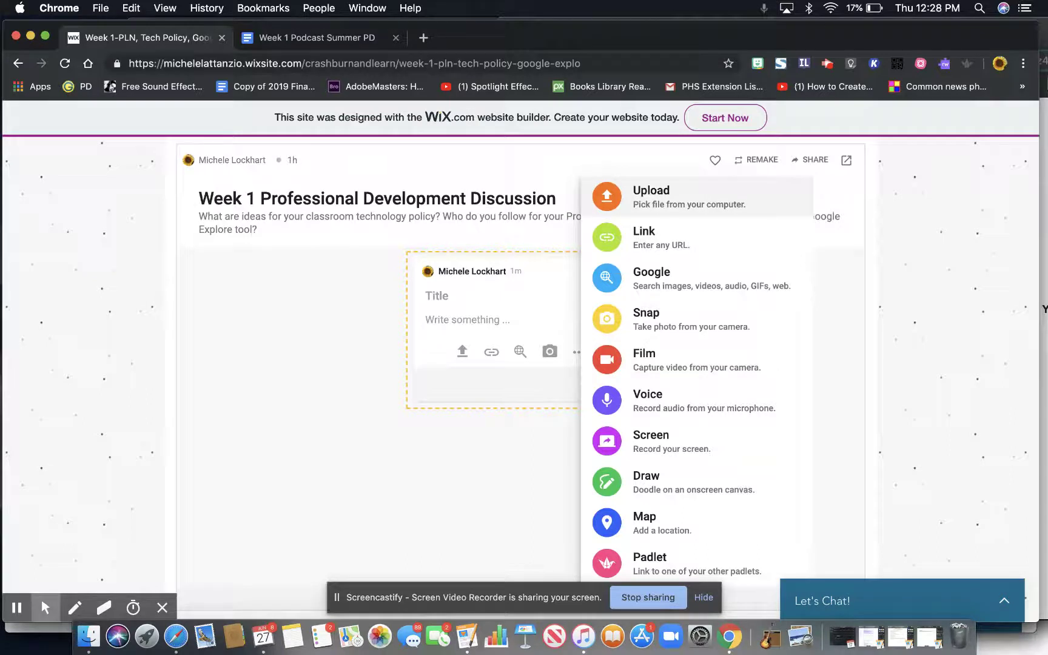
{"action": "scroll", "coordinate": [634, 475], "scroll_direction": "down", "scroll_amount": 3}
{"action": "scroll", "coordinate": [634, 473], "scroll_direction": "up", "scroll_amount": 3}
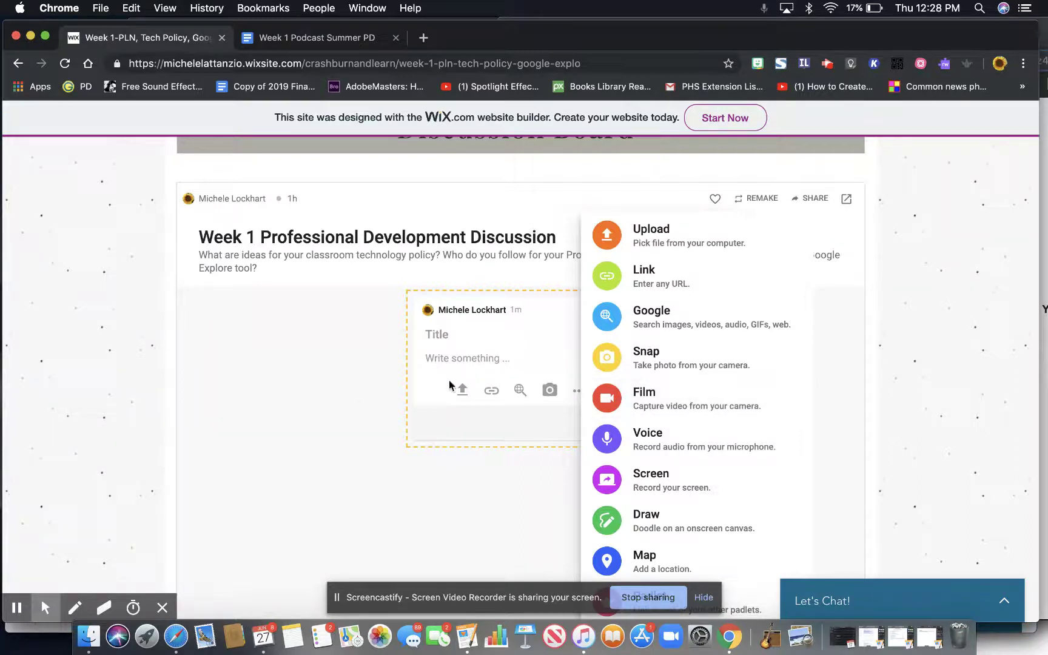
{"action": "left_click", "coordinate": [450, 361]}
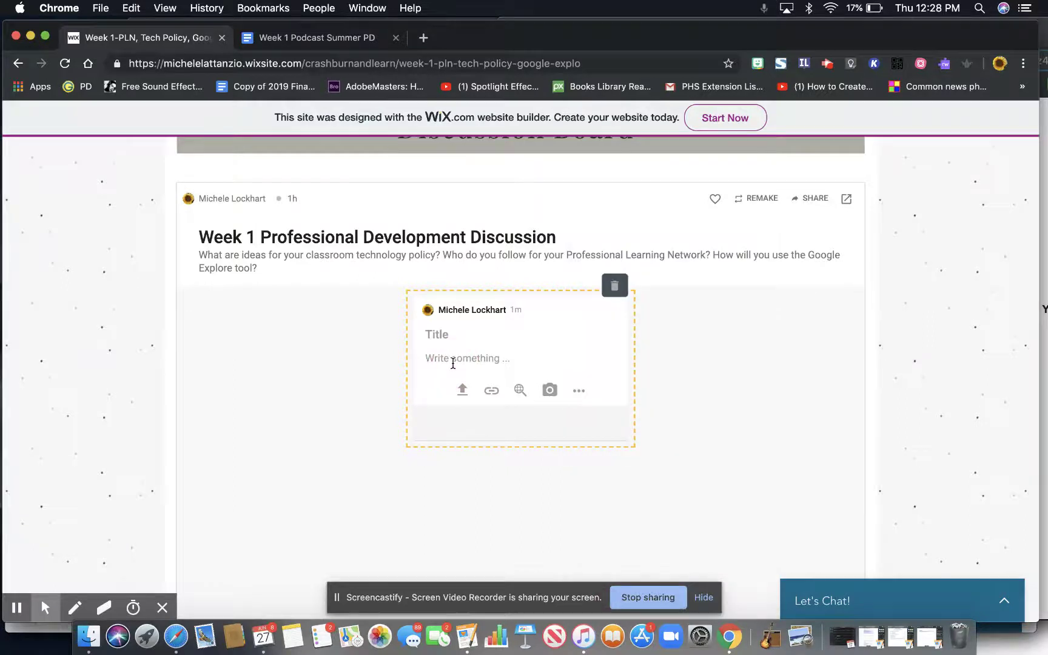
- Fill in the post with the body text "Simply Type" and the title "Classroom Tech Policy"
{"action": "left_click", "coordinate": [450, 360]}
{"action": "type", "text": "Simply Type"}
{"action": "left_click", "coordinate": [461, 335]}
{"action": "type", "text": "Classroom Tech Policy"}
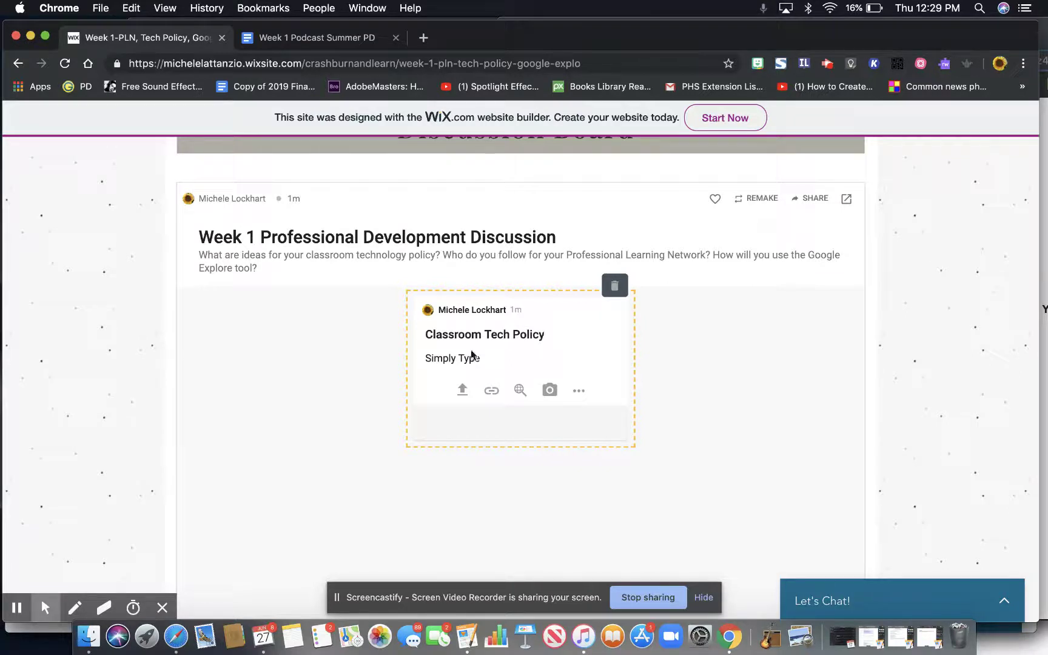
- Delete the body text from the Classroom Tech Policy post and return to the start of the Week 1 page
{"action": "left_click_drag", "start_coordinate": [480, 358], "coordinate": [423, 358]}
{"action": "key", "text": "BackSpace"}
{"action": "scroll", "coordinate": [438, 420], "scroll_direction": "up", "scroll_amount": 15}
{"action": "scroll", "coordinate": [520, 379], "scroll_direction": "up", "scroll_amount": 10}
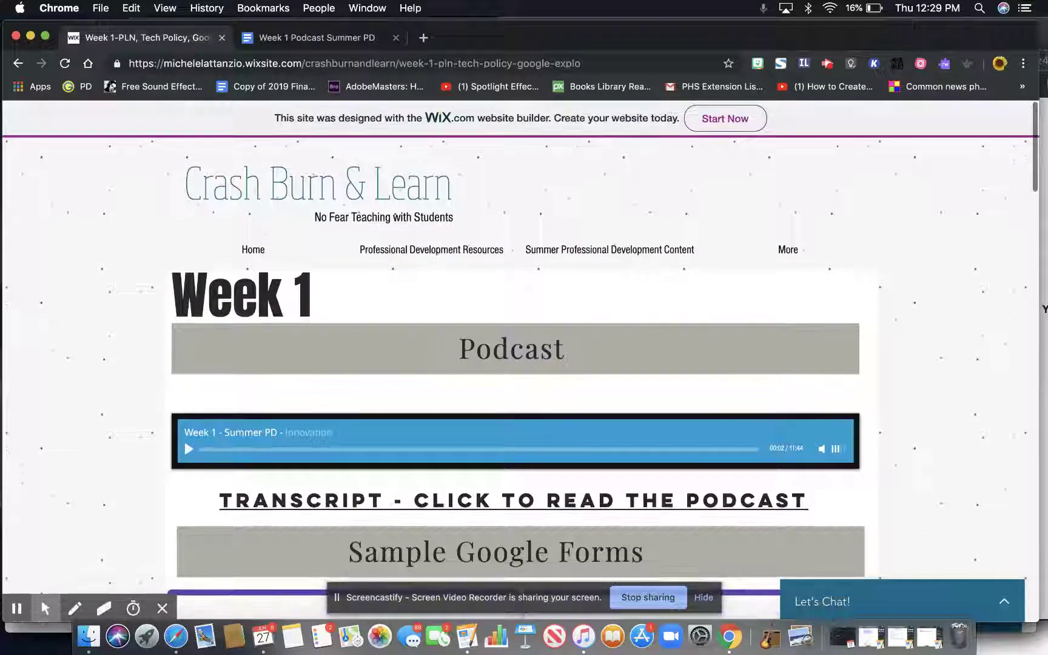